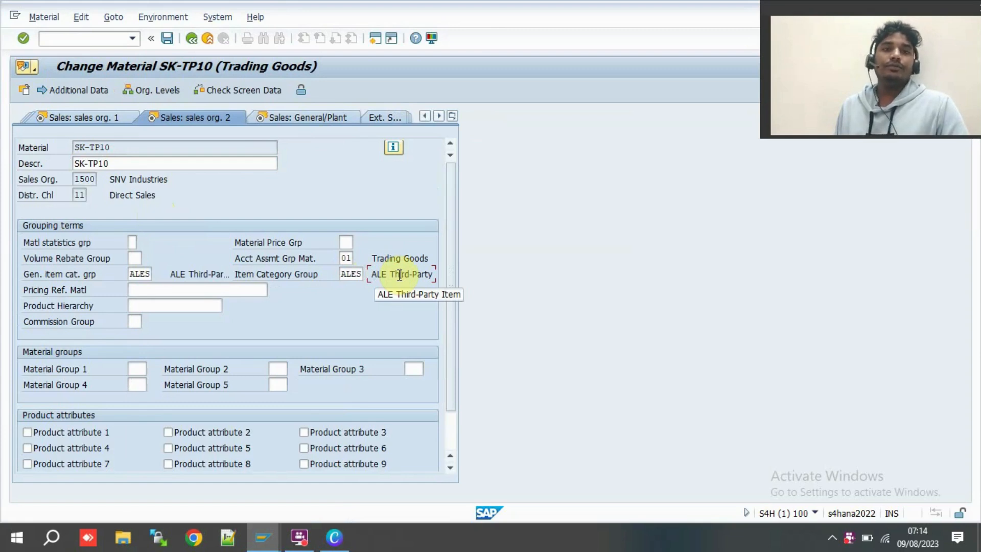
Check the material's item category group, and open the transaction for changing purchasing info records
left_click(345, 273)
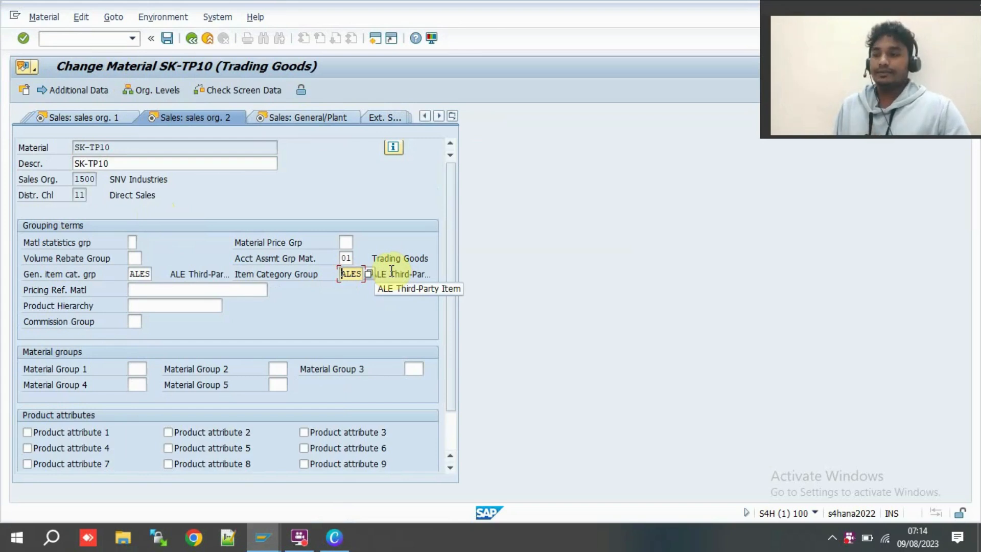
left_click(97, 38)
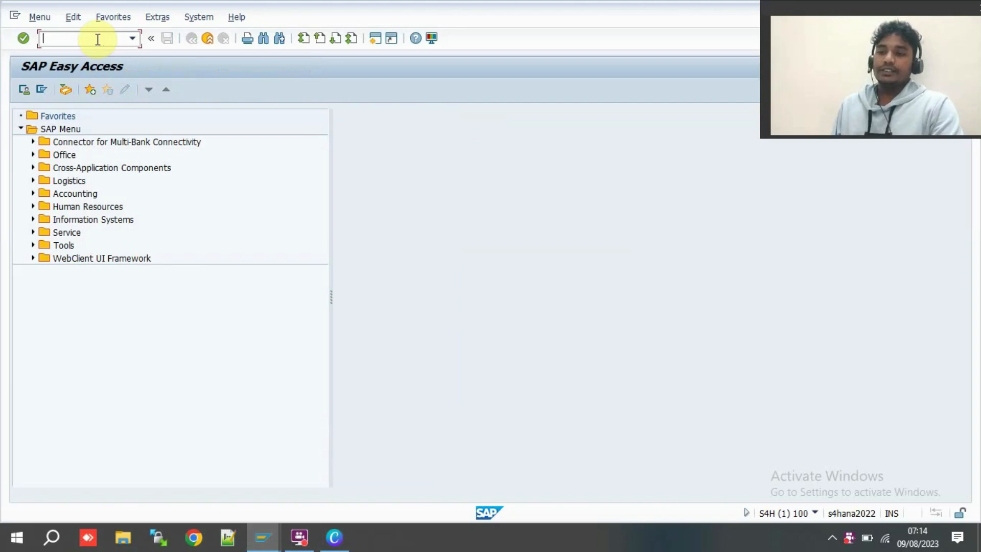
type("me22")
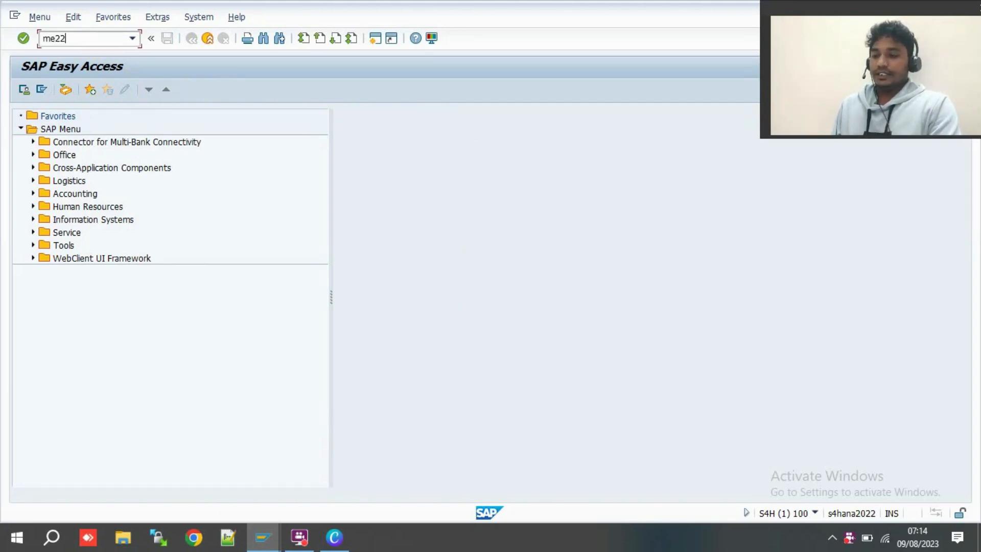
key("Return")
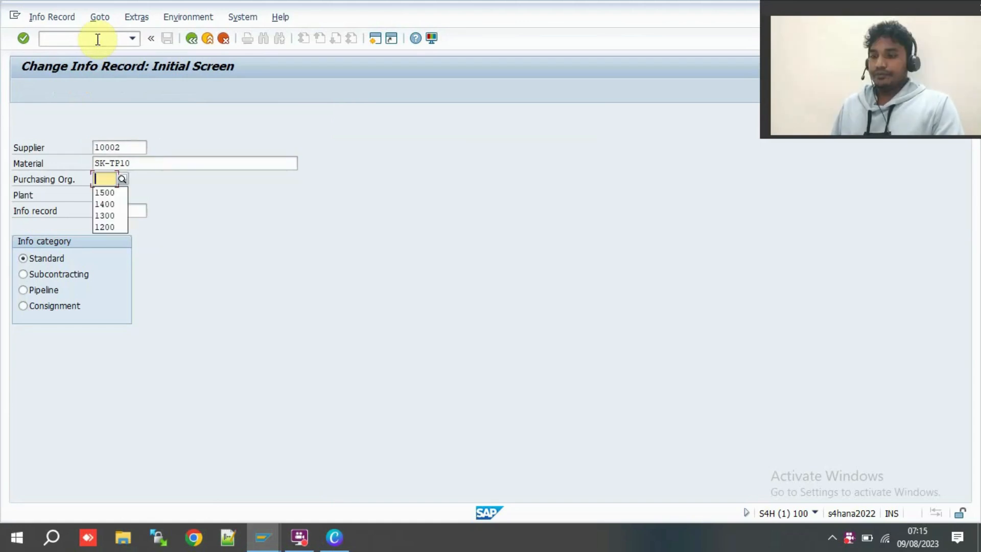
Open the info record of material SK-TP10 for purchasing organization 1500 and plant 1501
key("Down")
key("Tab")
type("1")
key("Down")
key("Tab")
key("Return")
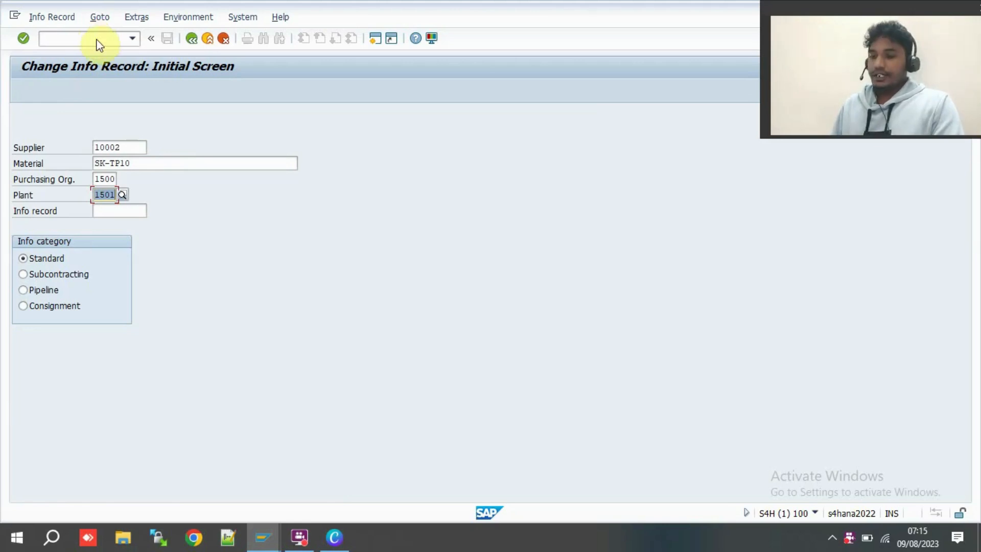
key("Return")
Review the planned delivery time, standard quantity and net price in the info record's purchasing organization data
left_click(98, 39)
left_click(119, 272)
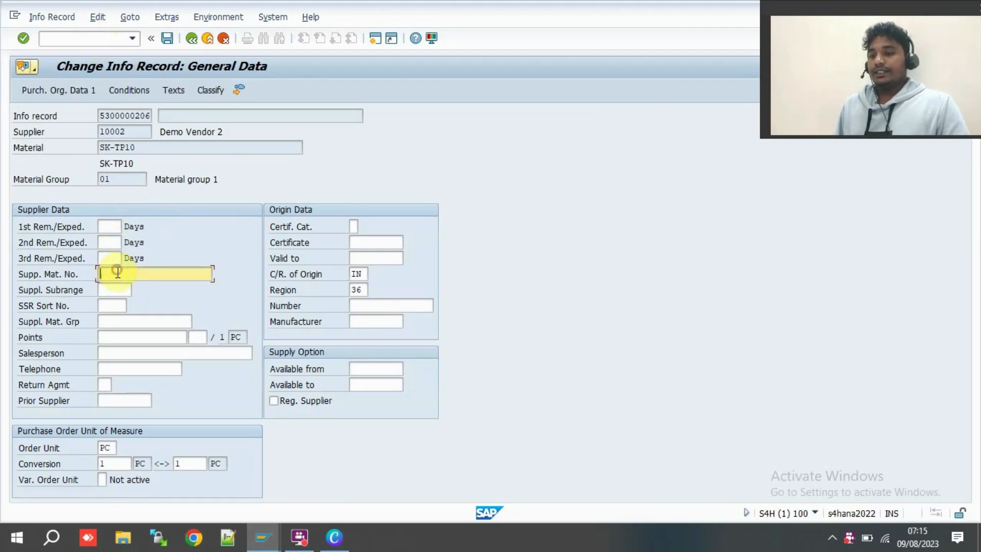
key("Return")
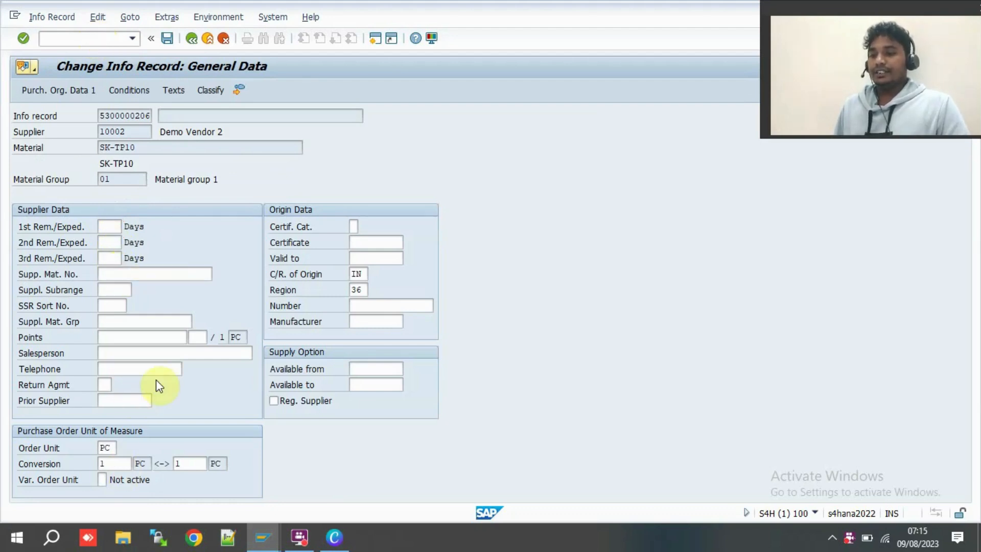
left_click(108, 219)
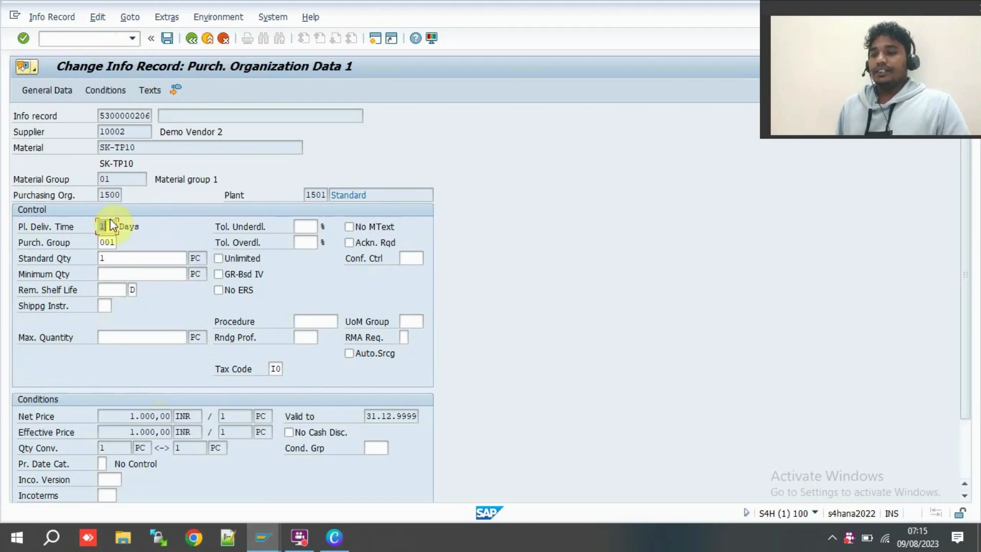
left_click(122, 262)
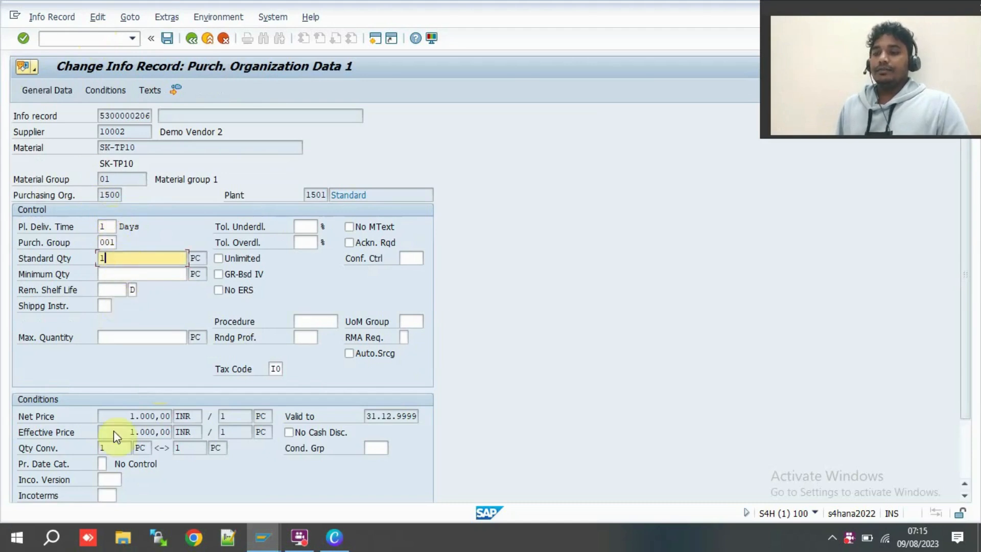
left_click_drag(128, 416, 201, 415)
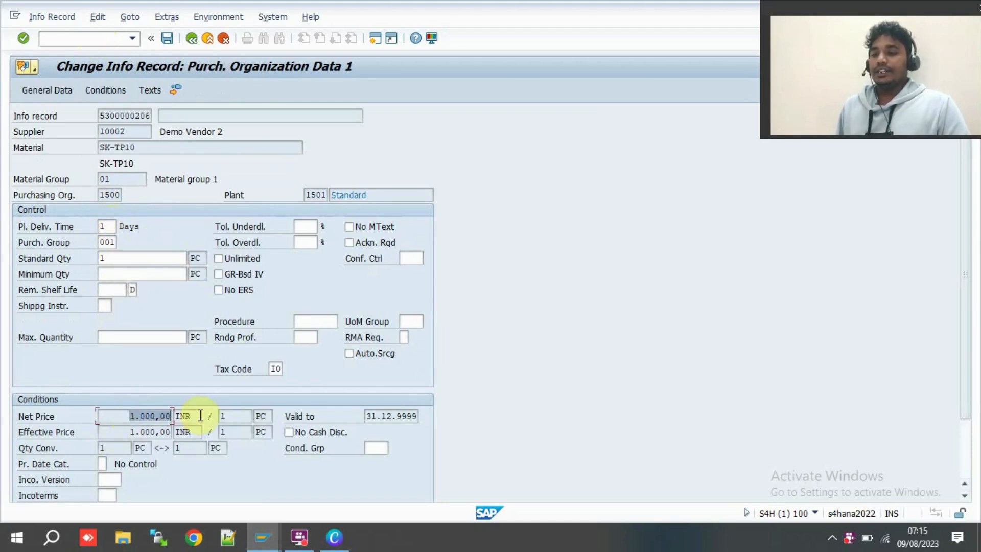
left_click(119, 417)
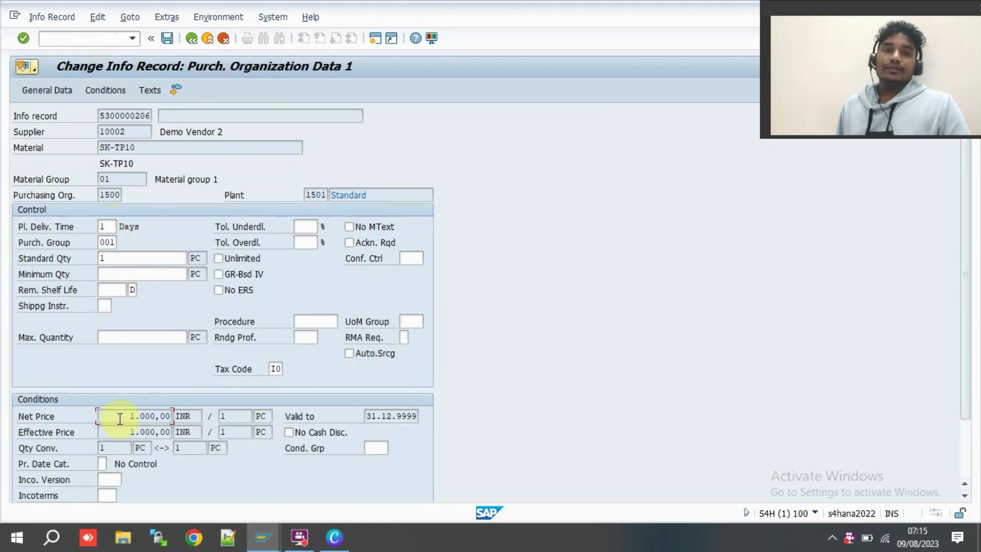
Leave the info record and open the sales order creation transaction VA01
left_click(109, 38)
type("/n")
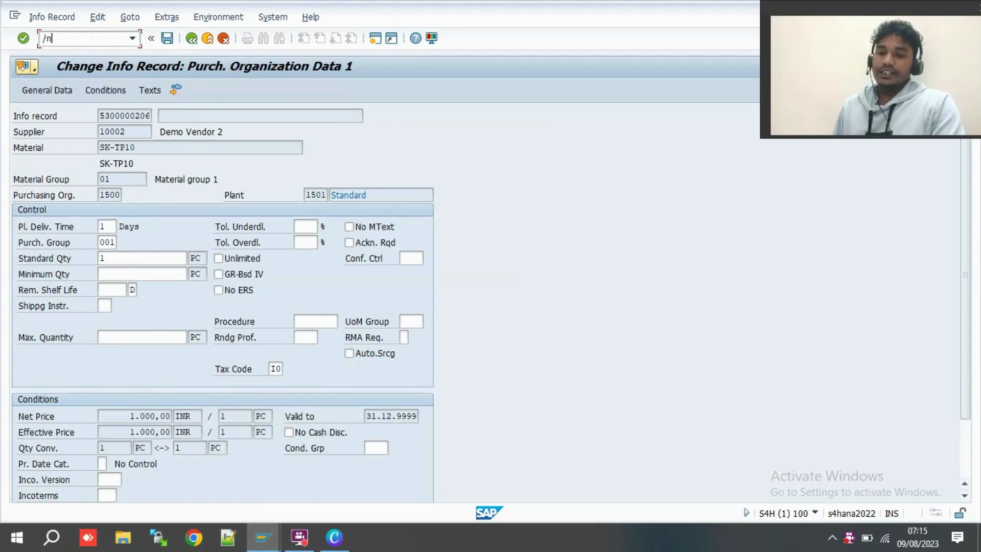
key("Return")
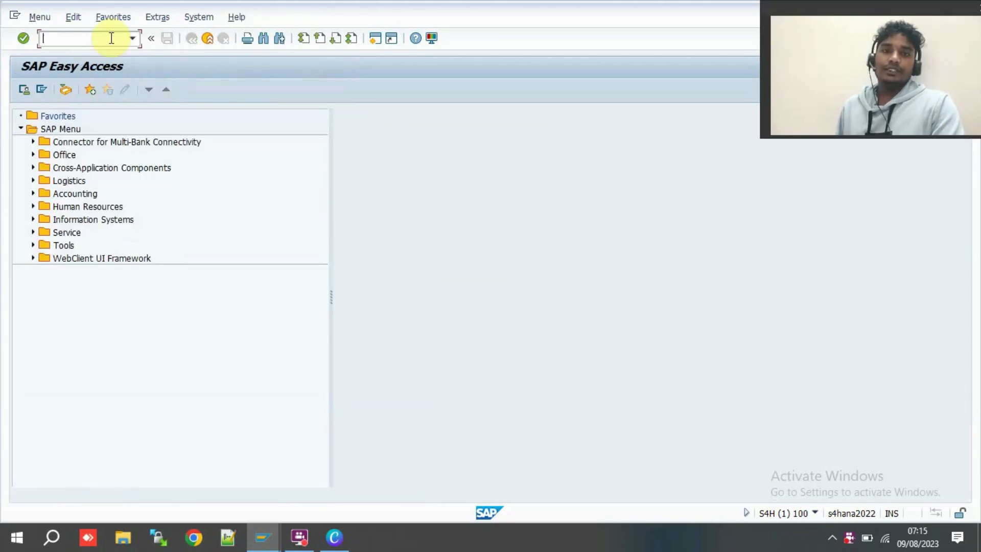
type("va01")
key("Return")
Start a sales document of order type ZIOR for sales organization 1500, distribution channel 11 and division 00
type("zior")
key("Tab")
type("1500")
key("Tab")
type("11")
key("Tab")
type("00")
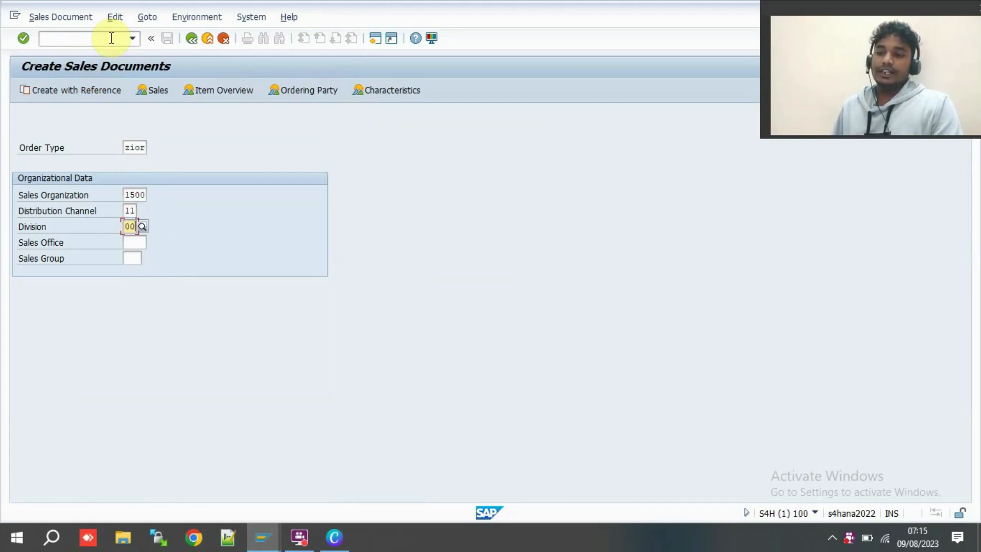
key("Return")
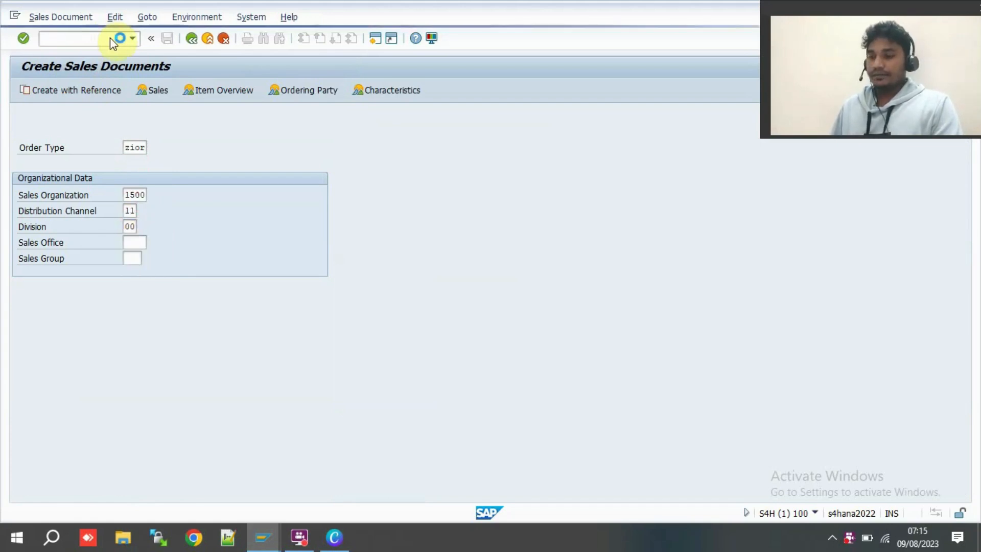
Enter the sold-to party's customer number and the customer reference PO1 in the order header
type("10001")
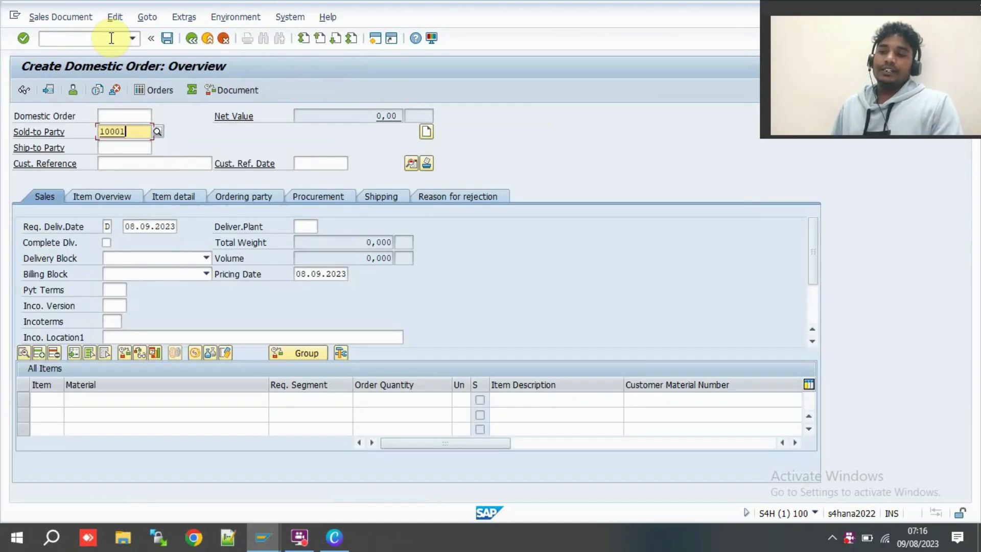
key("Tab")
key("Tab")
type("PO1")
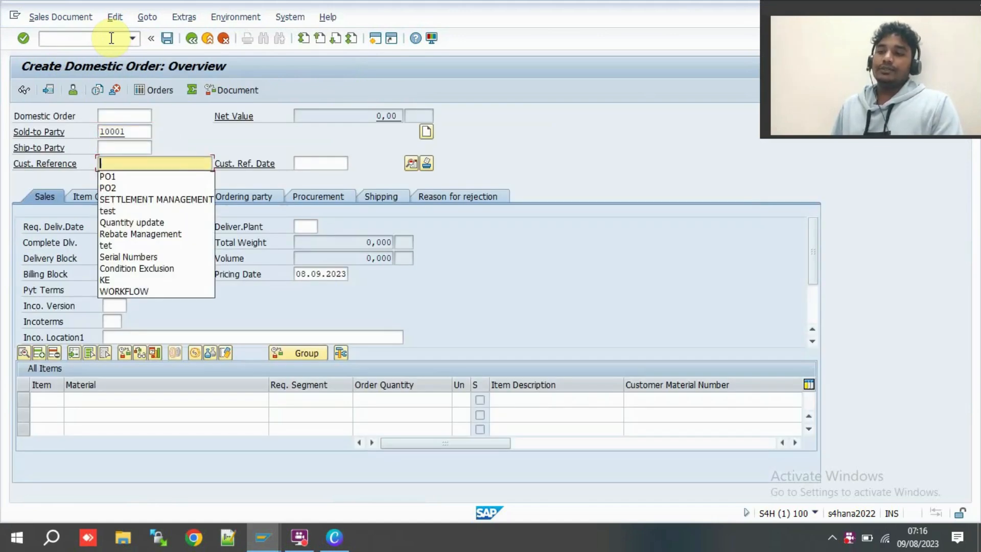
key("Return")
Add material SK-TP10 as the first order item with an order quantity of 1
type("SK-WRDRB")
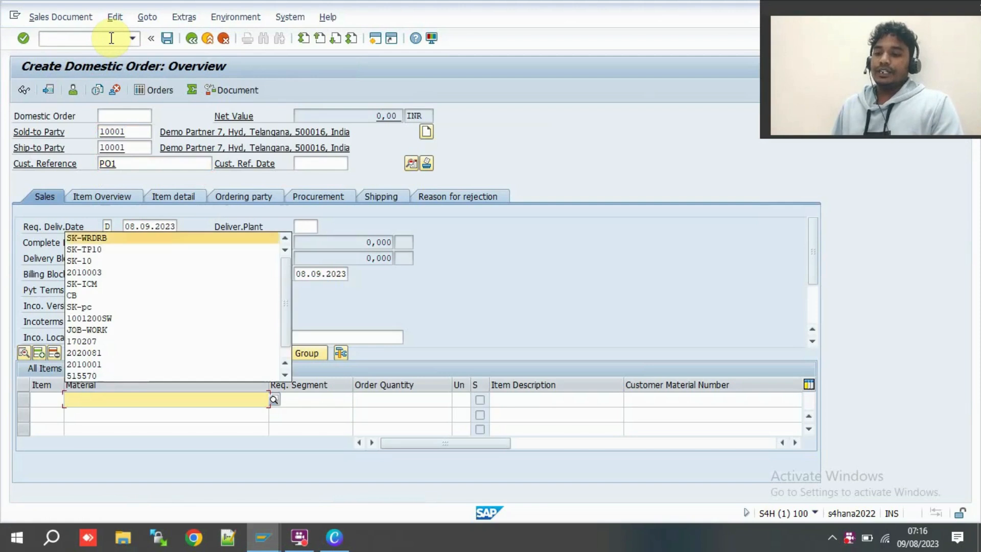
key("Tab")
key("shift+Tab")
key("BackSpace")
key("Down")
key("Down")
key("Tab")
key("Tab")
type("1")
key("Return")
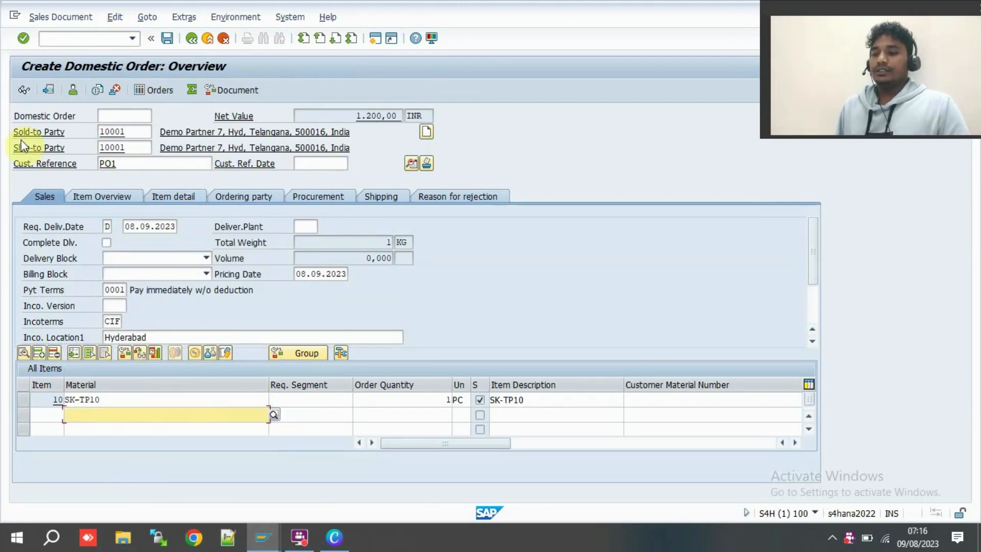
Display the schedule lines of item 10 and open the related purchase requisition
left_click(167, 399)
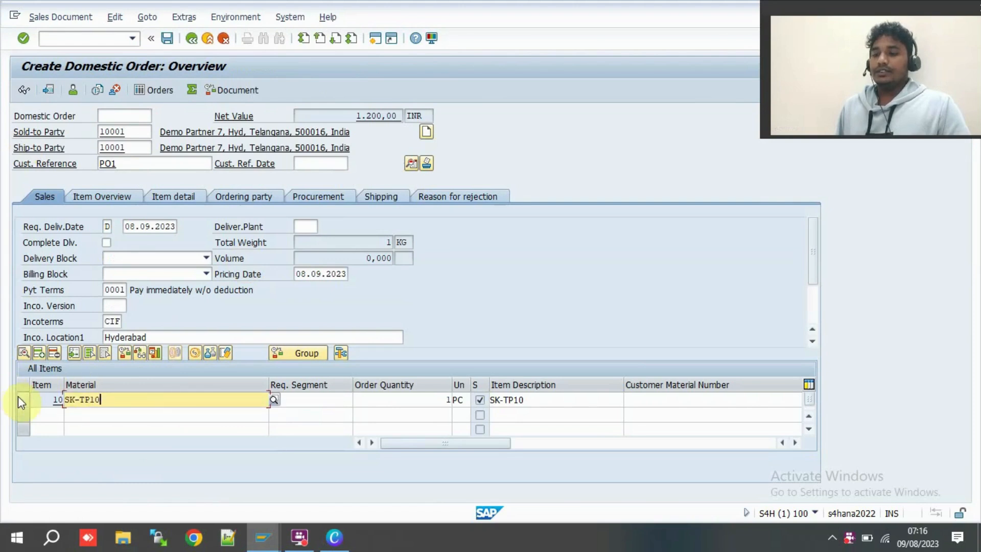
left_click(21, 399)
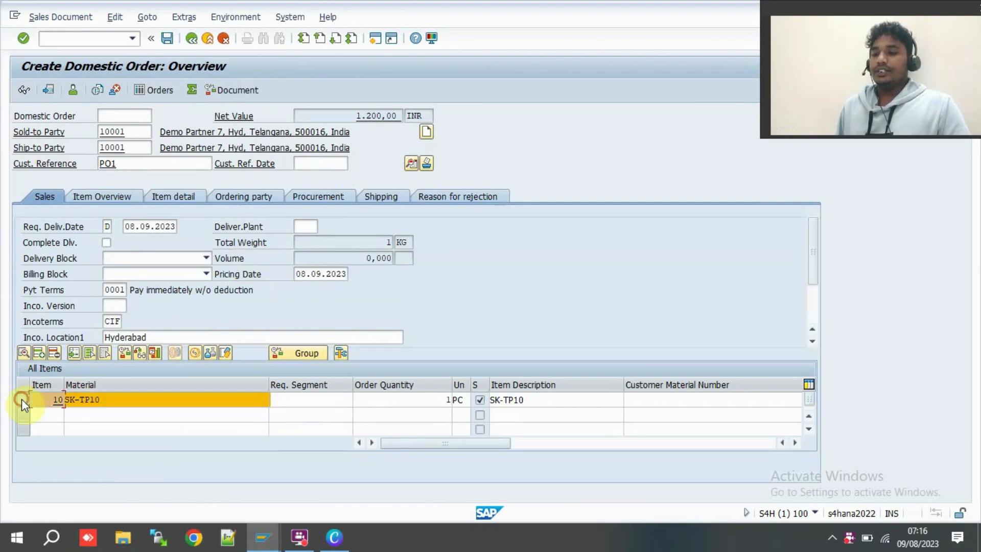
left_click(156, 351)
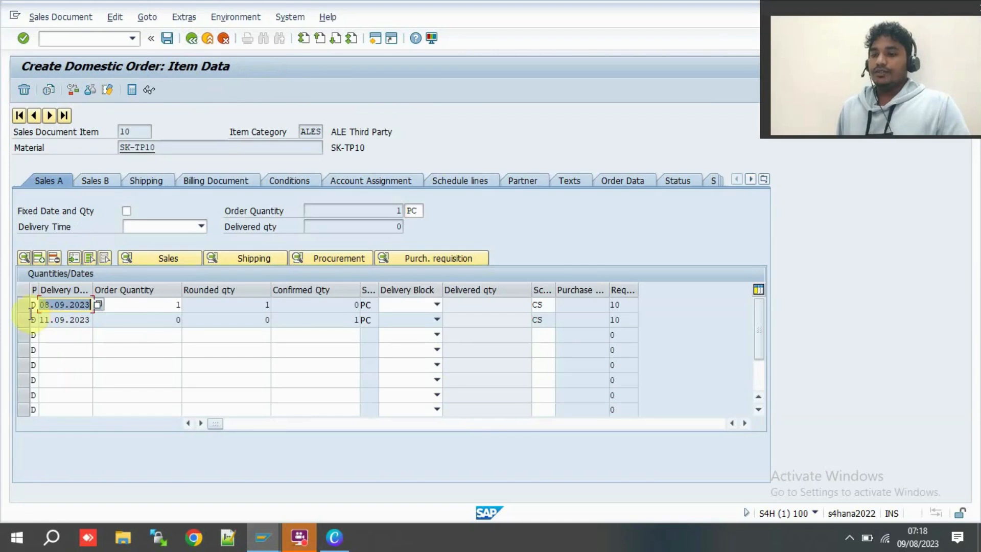
left_click(130, 321)
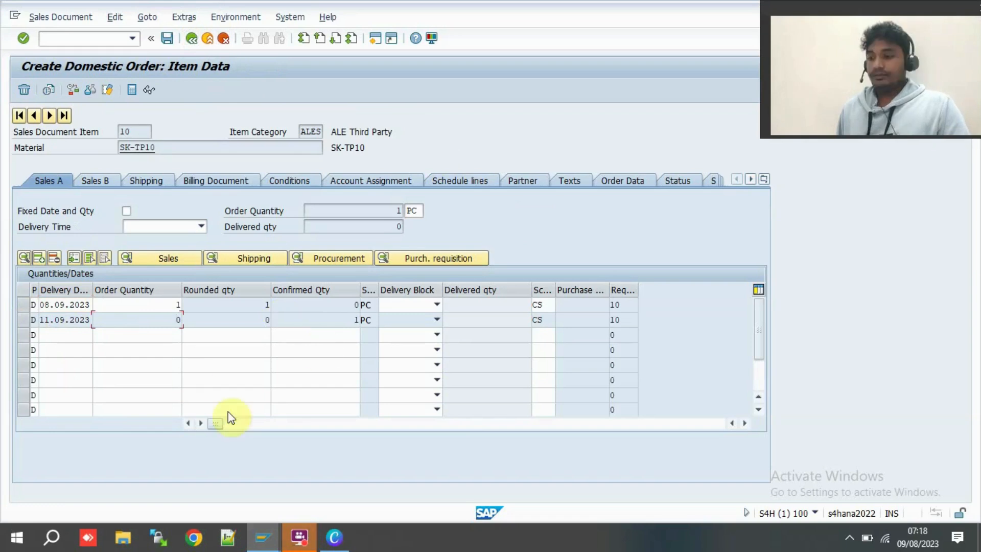
left_click(431, 258)
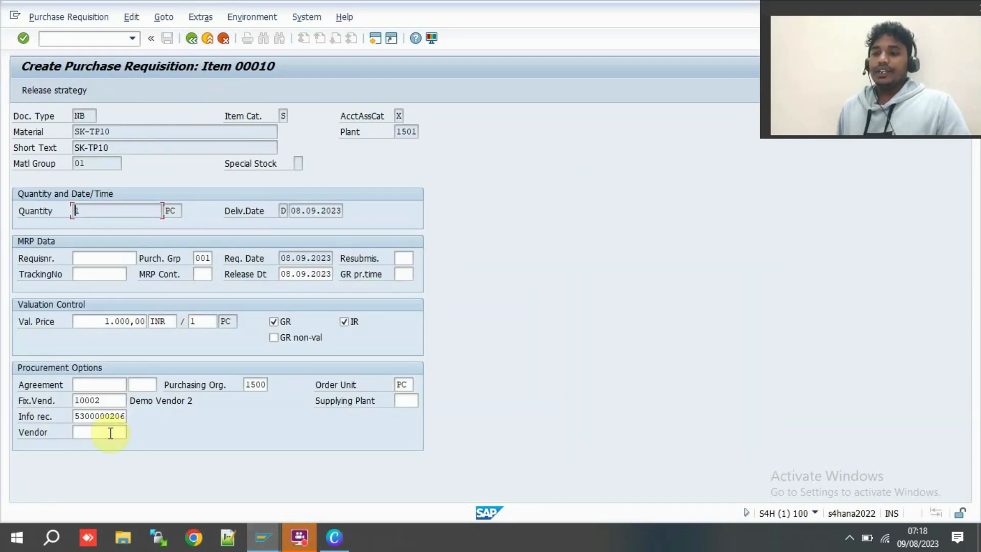
Examine the fixed vendor, agreement and info record in the purchase requisition's procurement options
left_click(119, 401)
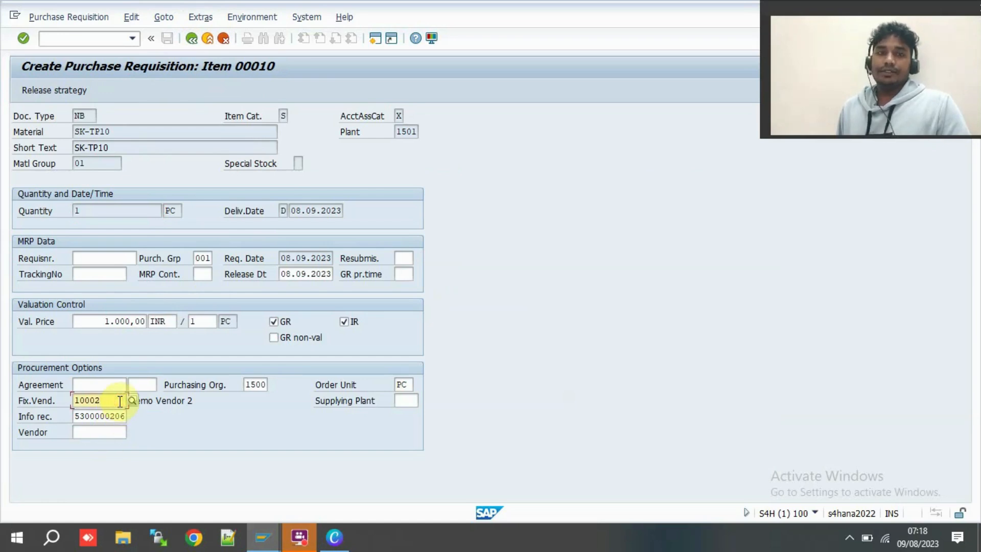
left_click_drag(111, 401, 75, 398)
left_click(43, 402)
left_click(106, 402)
left_click(106, 379)
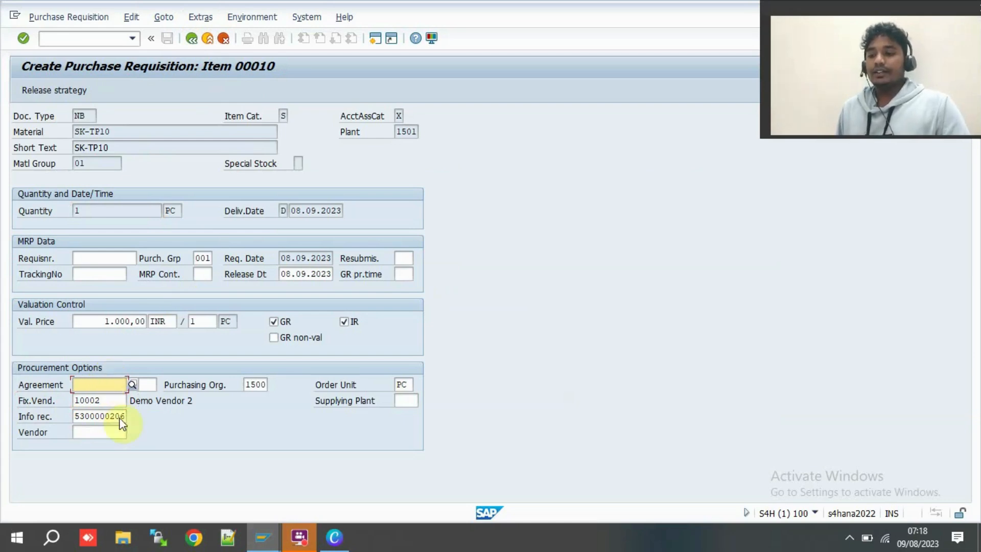
left_click(111, 401)
left_click_drag(75, 416, 129, 416)
left_click(127, 417)
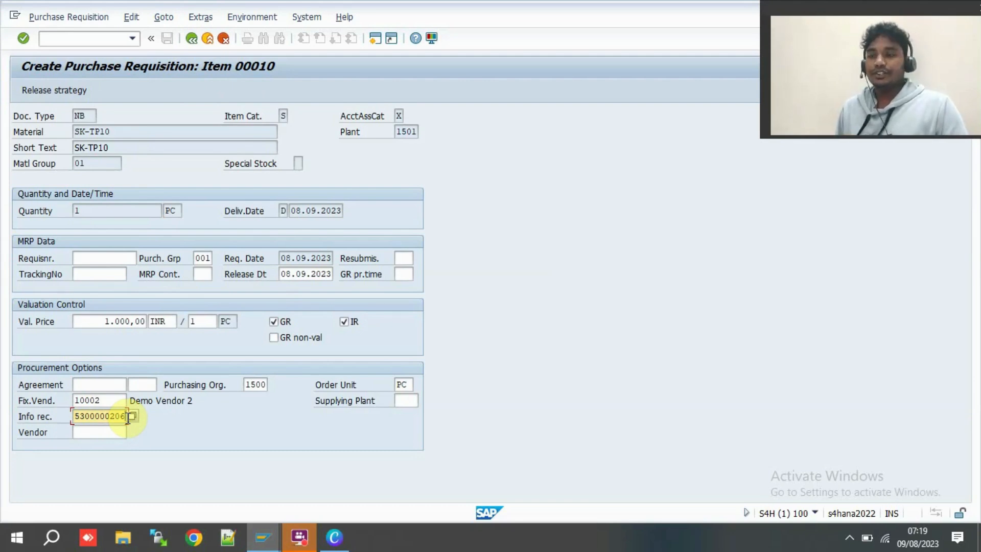
Return from the purchase requisition, save the domestic order, and display its document flow
left_click(193, 40)
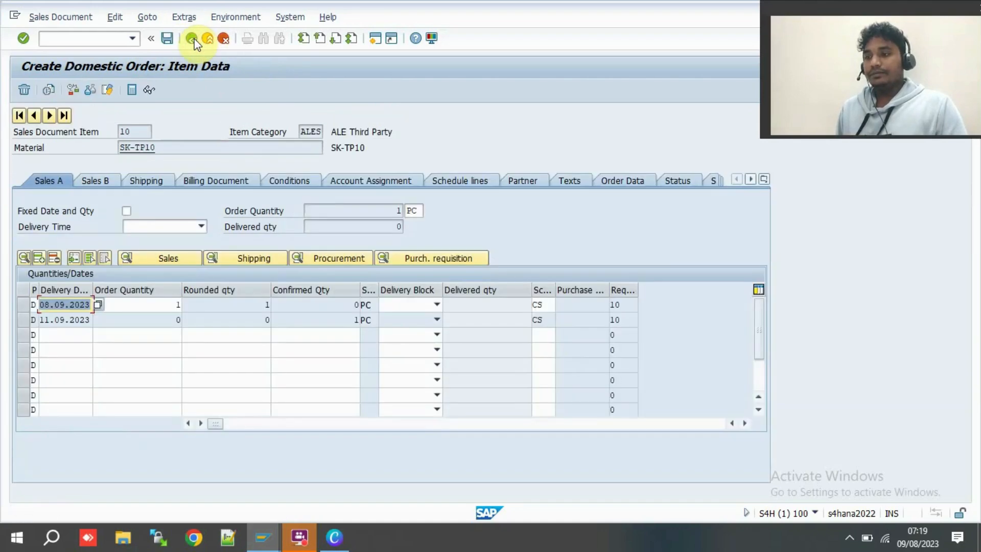
left_click(168, 39)
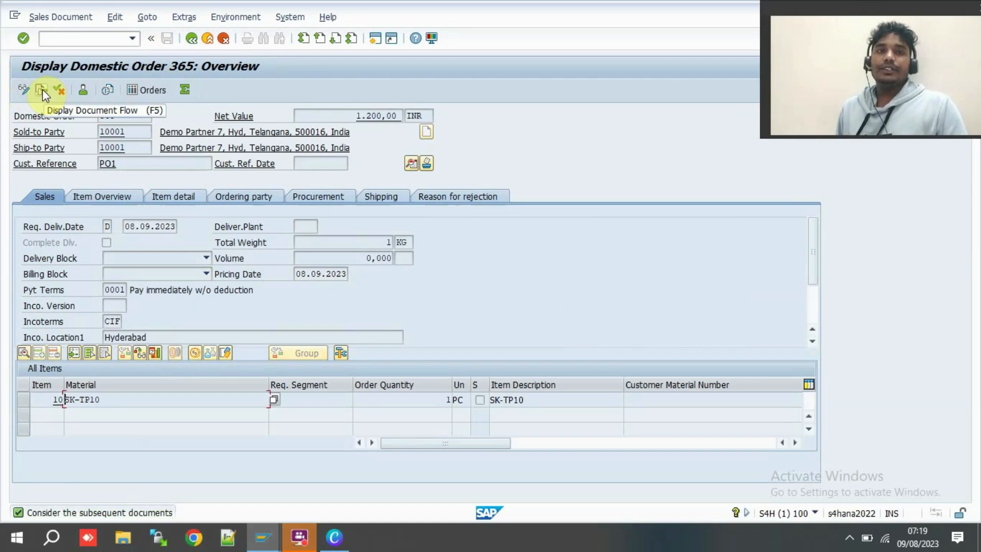
left_click(42, 89)
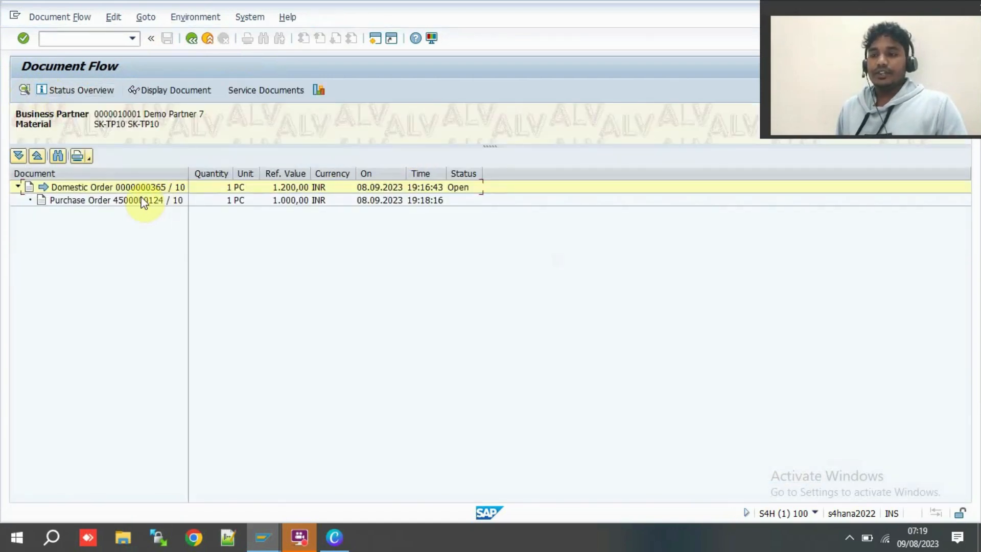
Show the purchase order's details in the document flow and select its document number
left_click(138, 200)
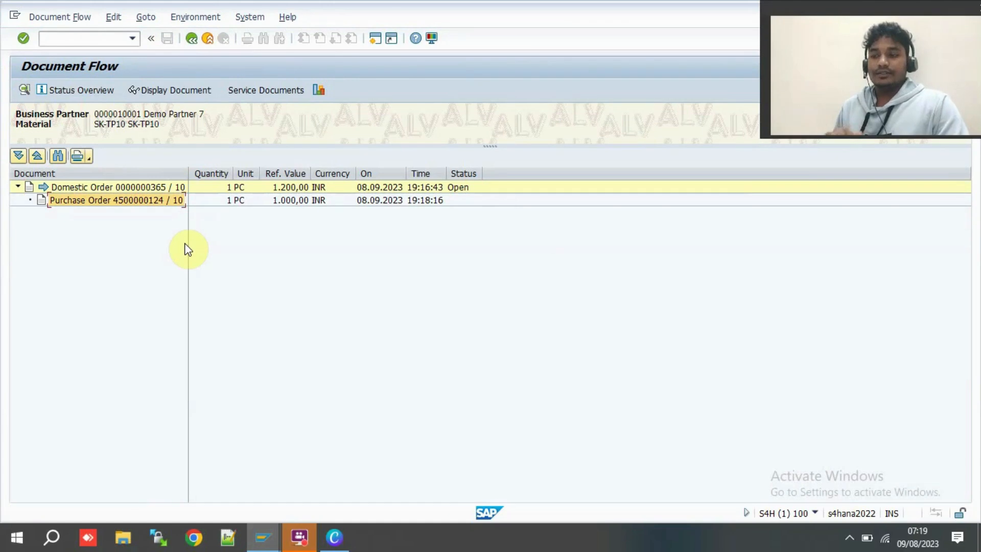
double_click(148, 199)
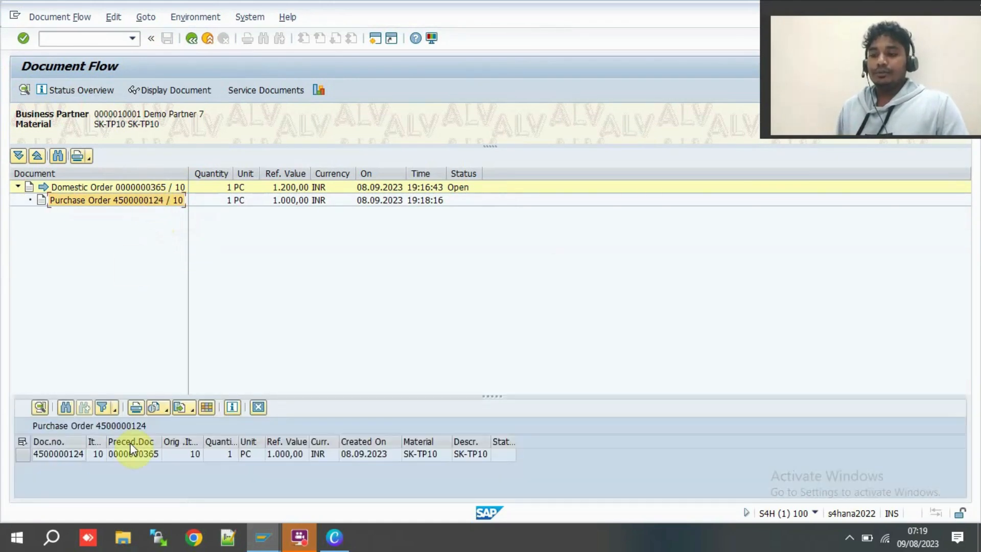
left_click(50, 454)
Open the goods movement transaction MIGO and load the purchase order for goods receipt using its copied number
left_click(88, 38)
type("/nm")
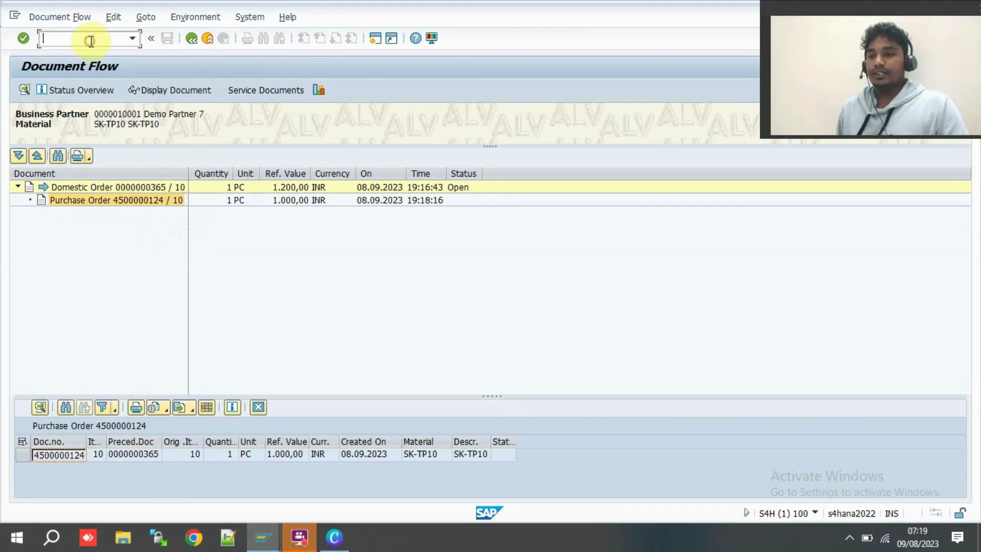
type("igo")
key("Return")
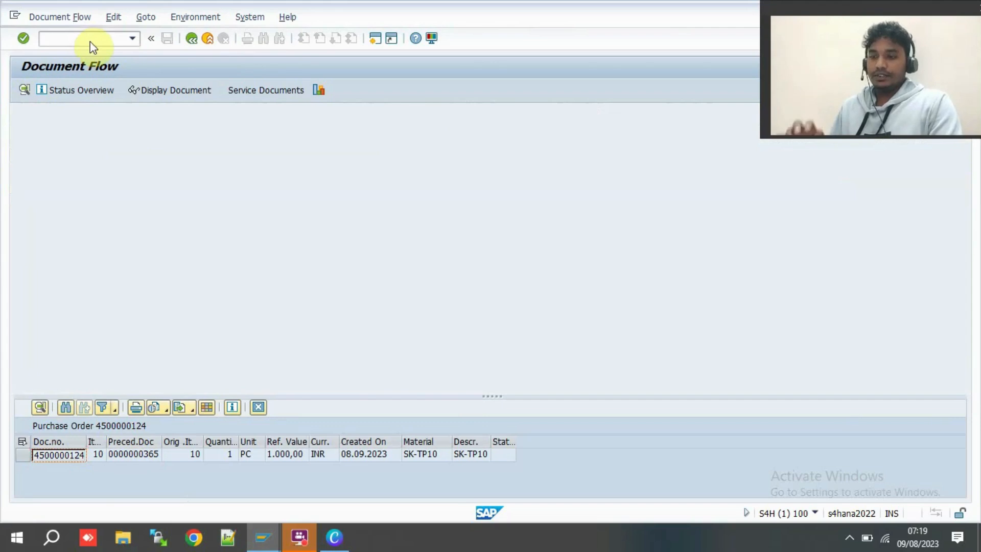
key("ctrl+v")
key("Return")
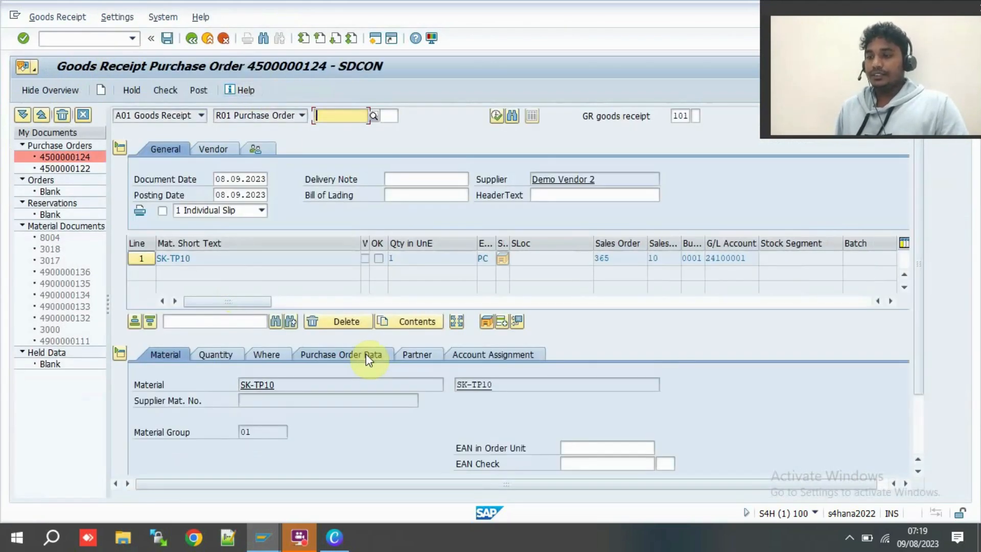
Mark the SK-TP10 goods receipt item as OK and post the goods receipt
left_click_drag(920, 278, 919, 347)
left_click(183, 464)
left_click(179, 93)
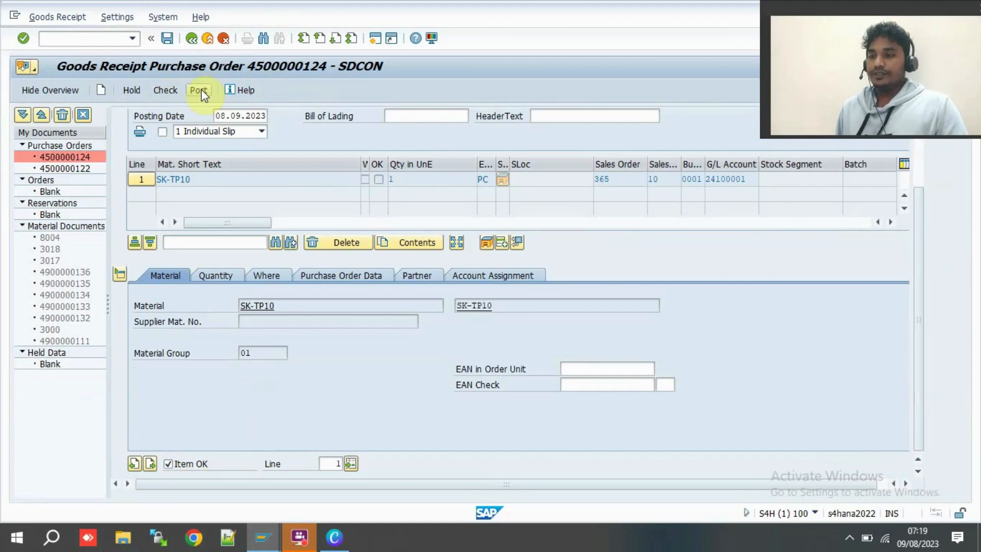
left_click(202, 92)
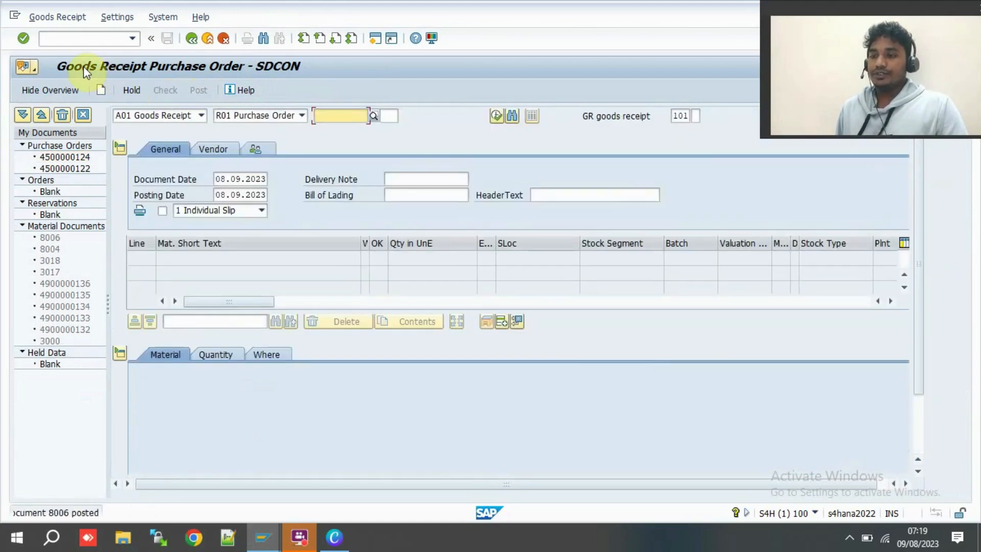
Open the incoming invoice transaction MIRO for company code 1500
type("/")
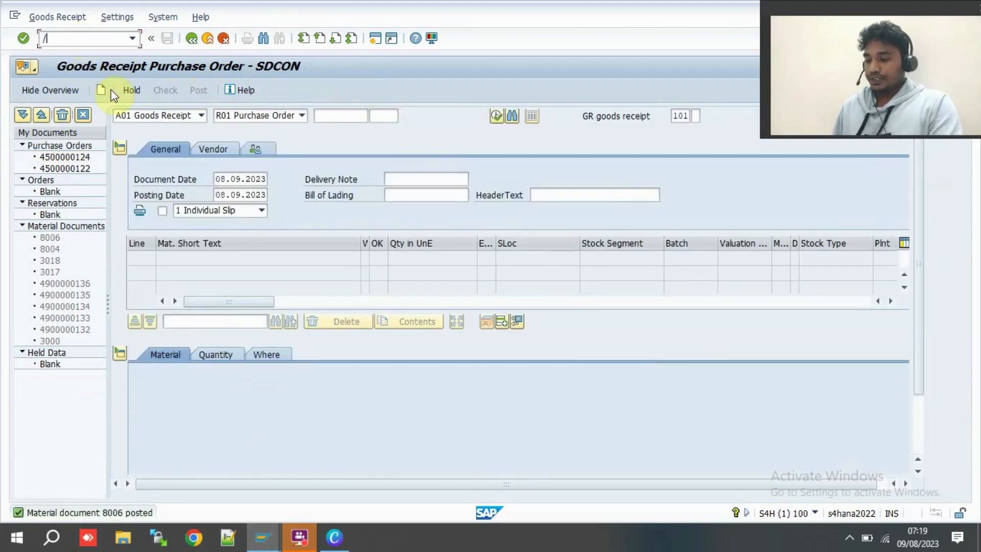
type("nmiro")
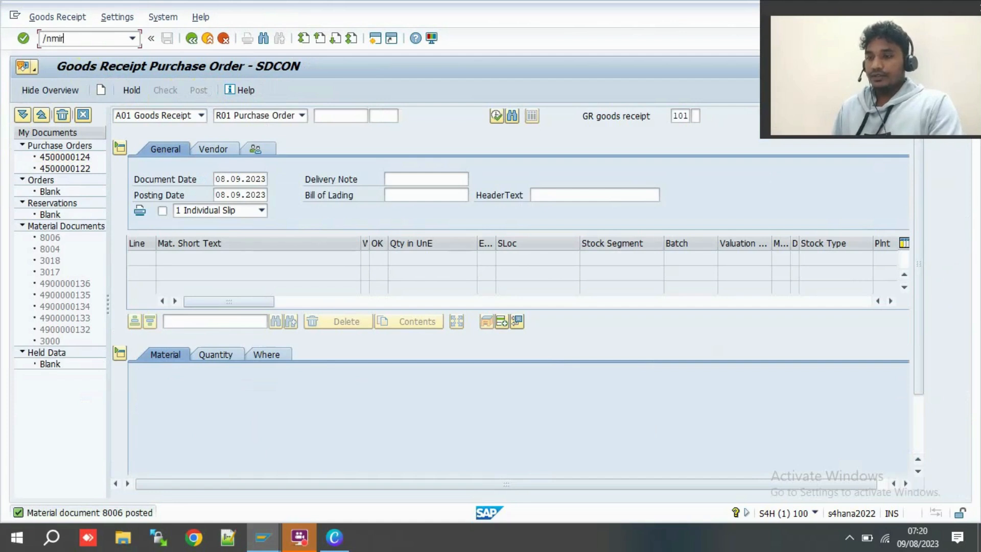
key("Return")
key("Down")
key("Down")
type("1500")
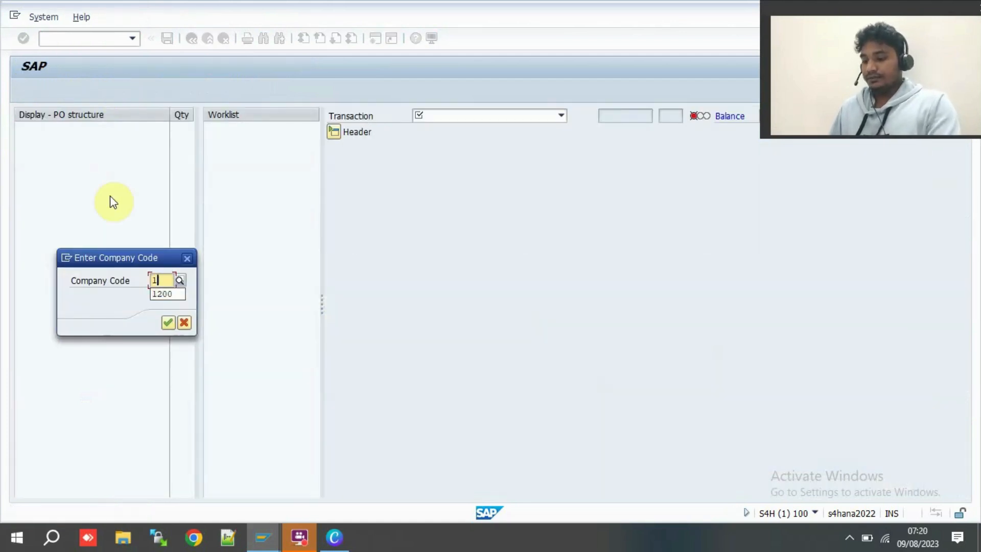
key("Return")
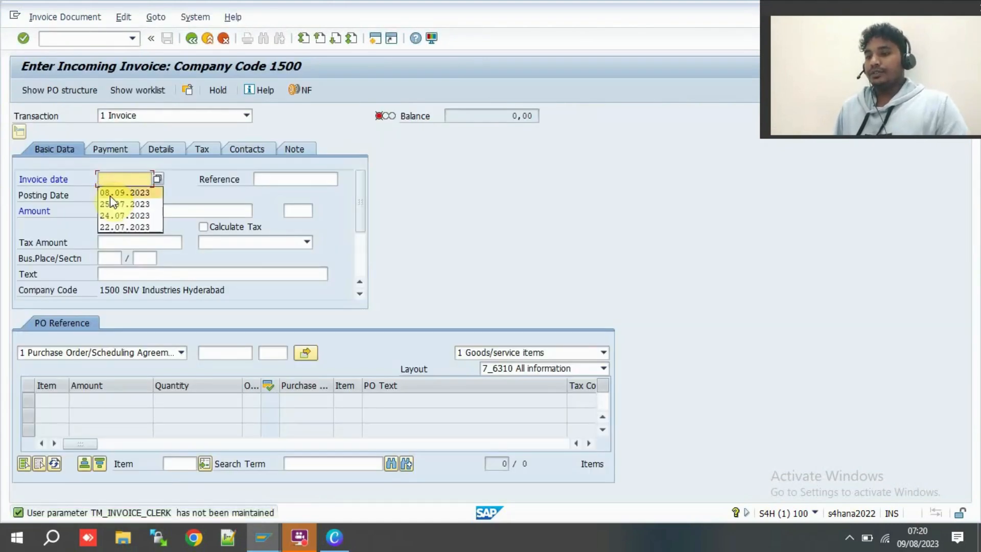
Set the invoice date to 08.09.2023, the copied purchase order number as reference, and the business place to 1501
left_click(110, 194)
key("ctrl+v")
key("Return")
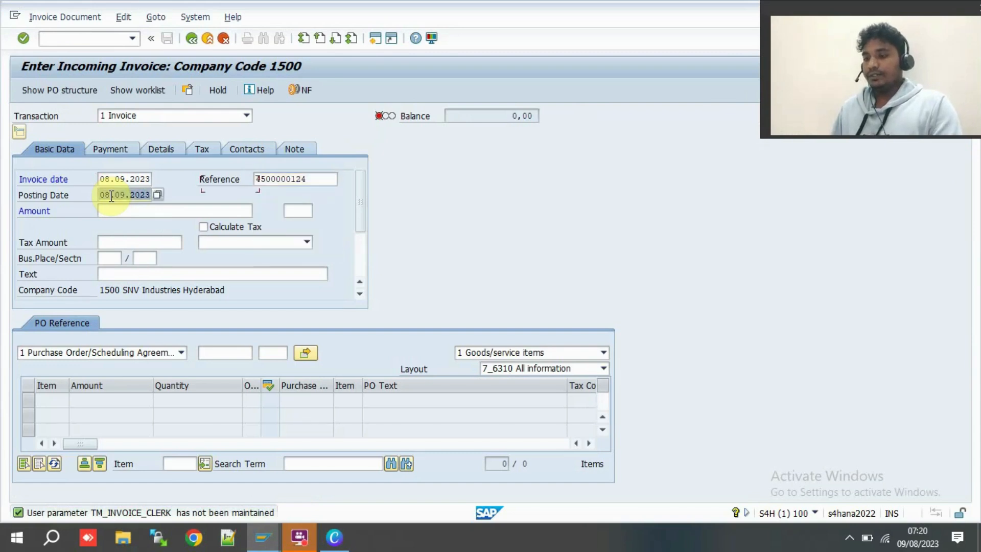
left_click(112, 259)
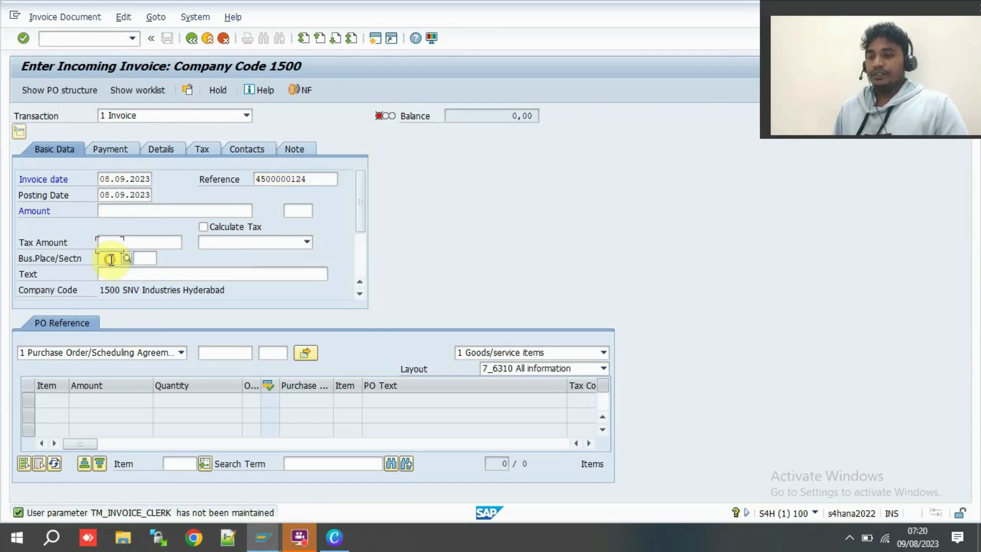
left_click(109, 259)
left_click(110, 270)
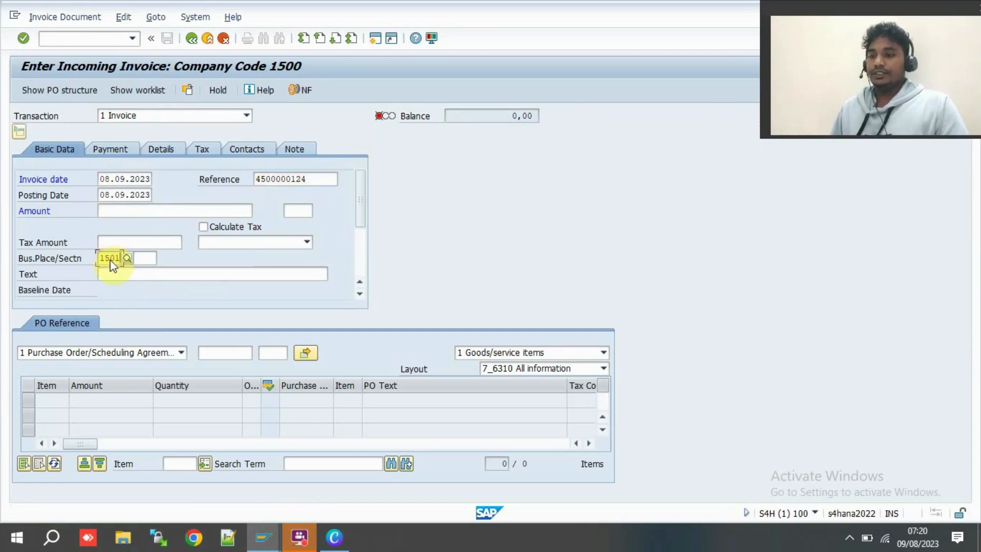
Load the SK-TP10 item into the invoice by referencing the copied purchase order number
left_click(238, 357)
key("ctrl+v")
key("Return")
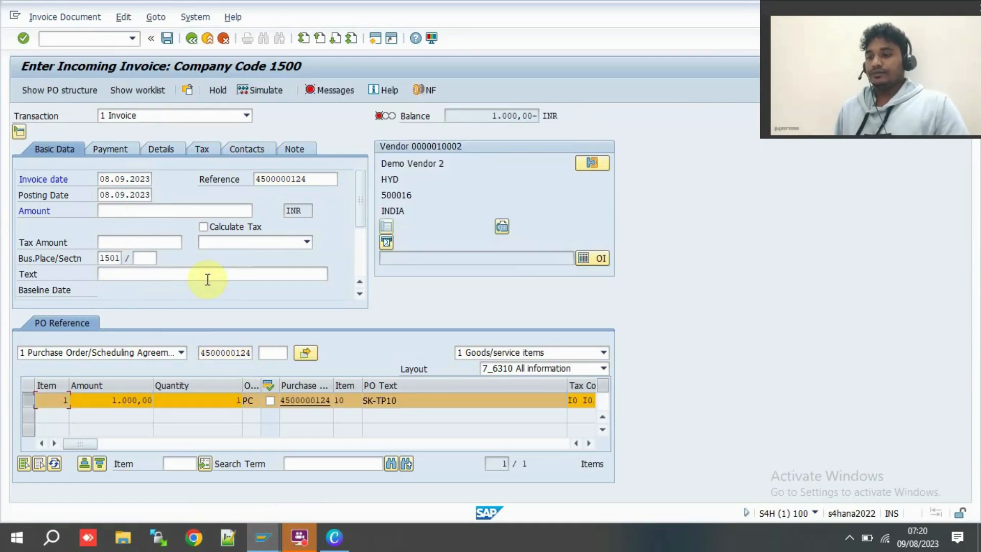
Assign tax code I0 (Input Tax 0) with automatic tax calculation and set the payment baseline date to 08.09.2023
left_click(259, 238)
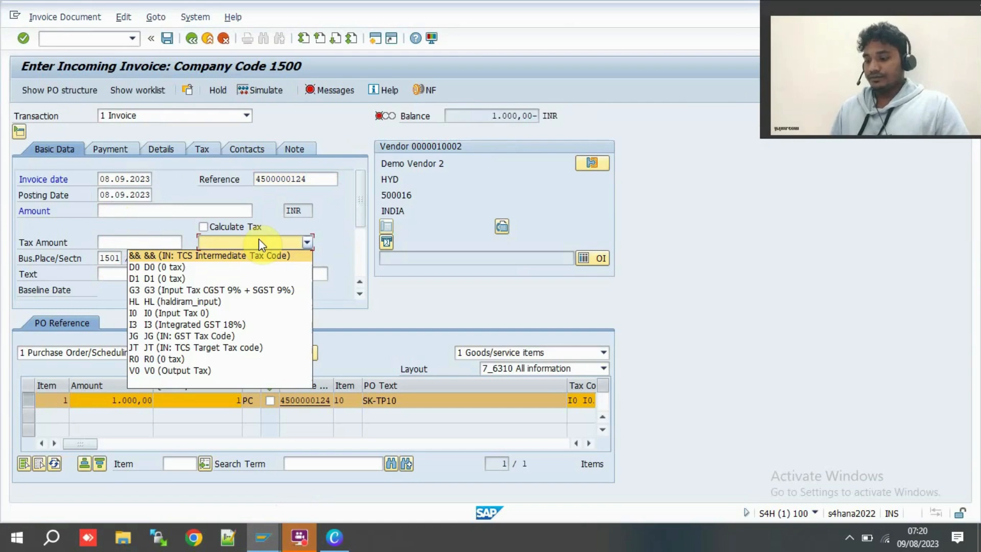
key("i")
key("Return")
key("Return")
left_click(106, 179)
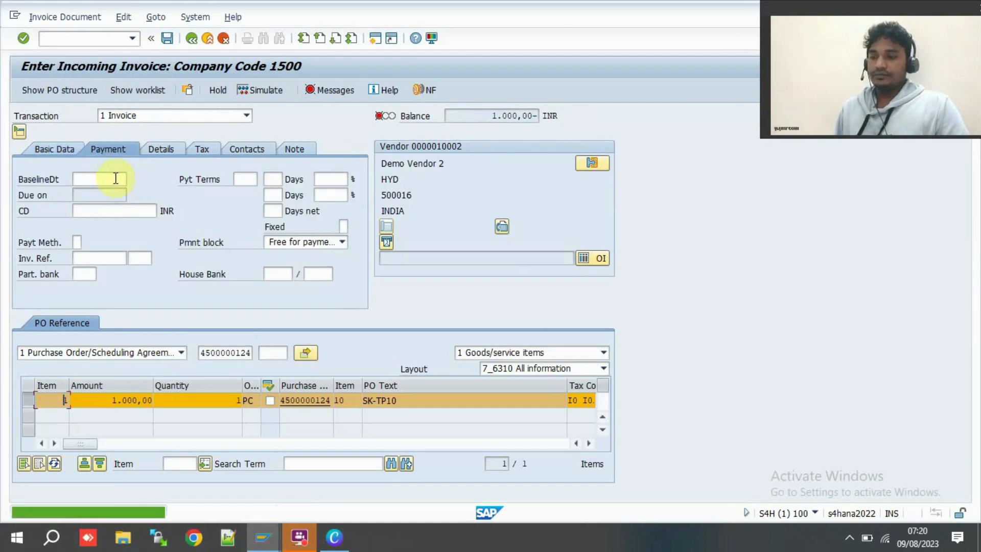
type("08092023")
key("Return")
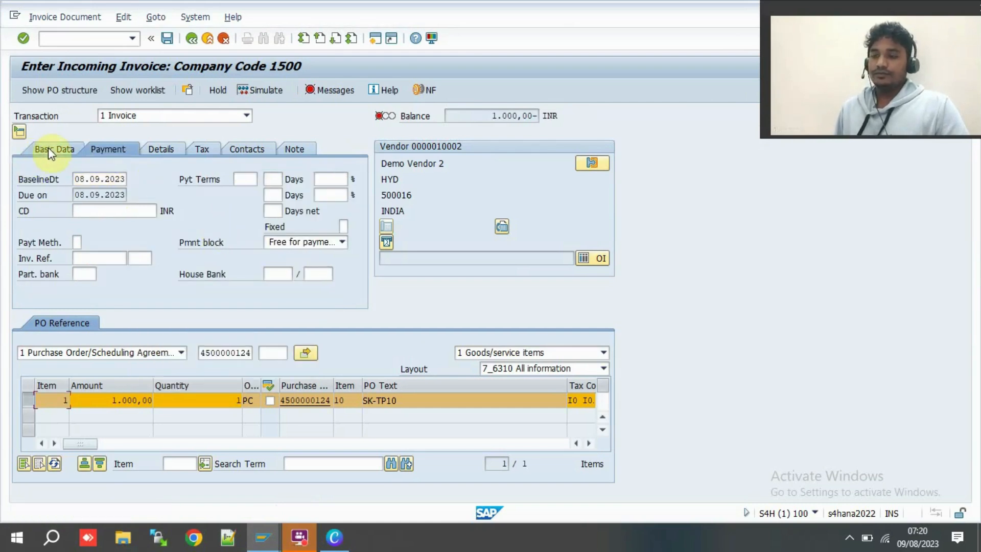
left_click(48, 147)
left_click(203, 227)
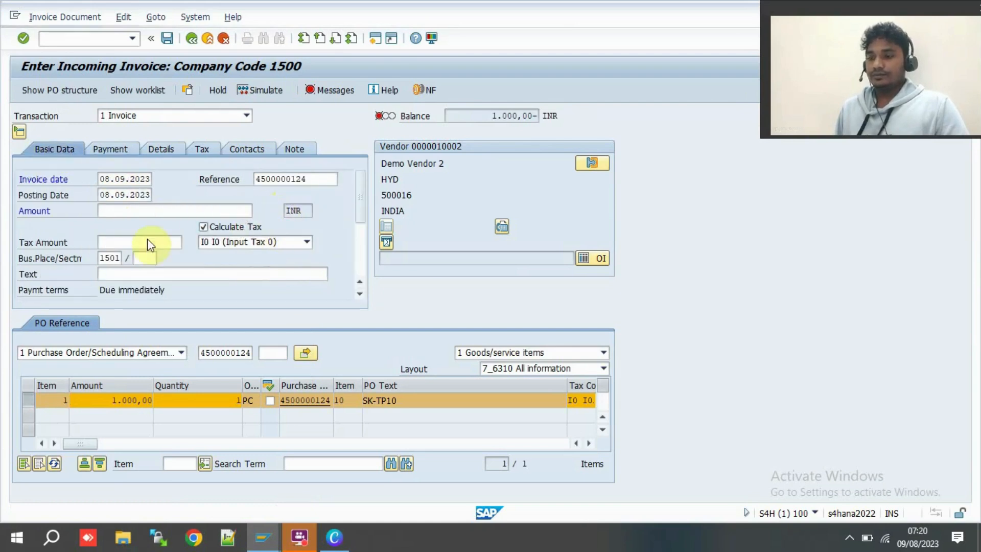
Set the invoice amount to 1000 INR, then simulate and post the vendor invoice
left_click(182, 210)
type("1000")
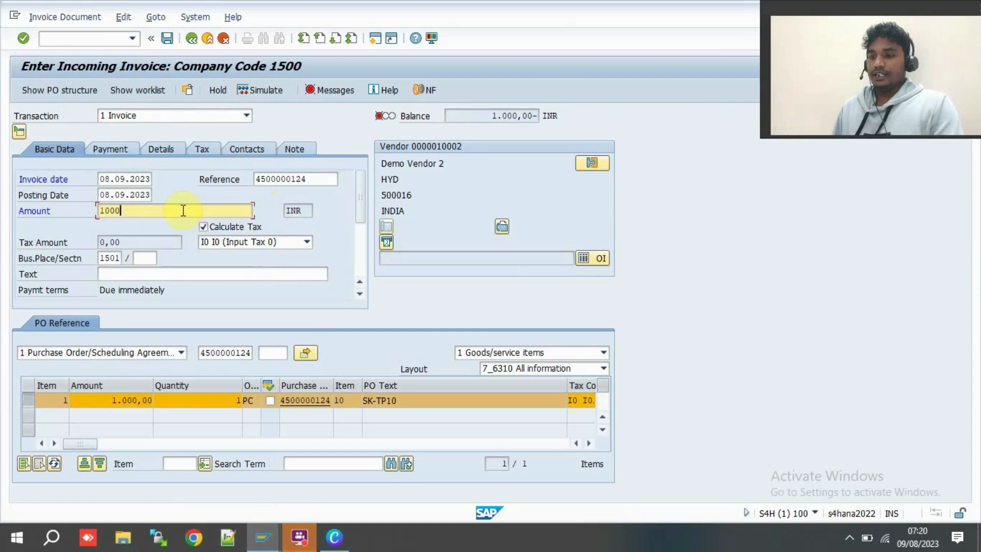
key("Return")
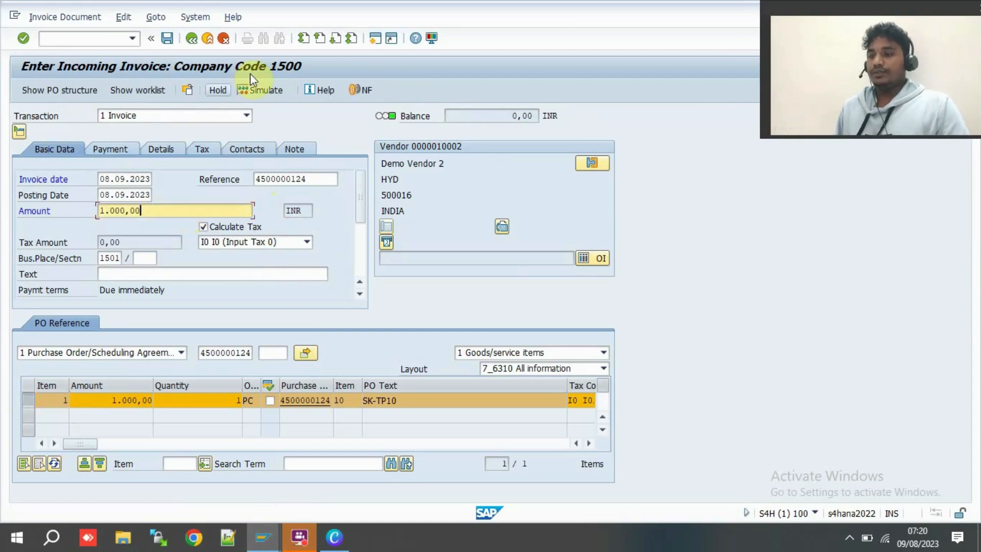
left_click(258, 90)
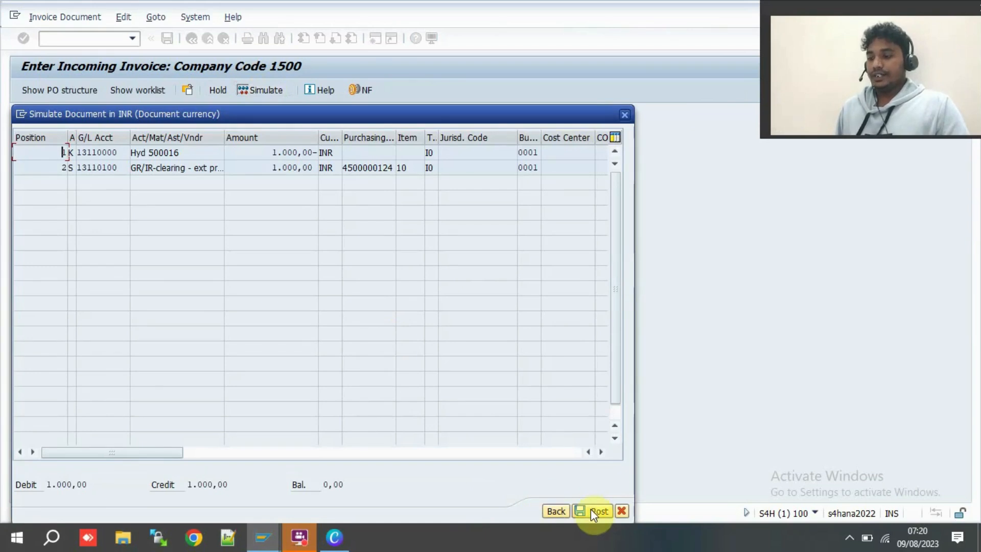
left_click(595, 511)
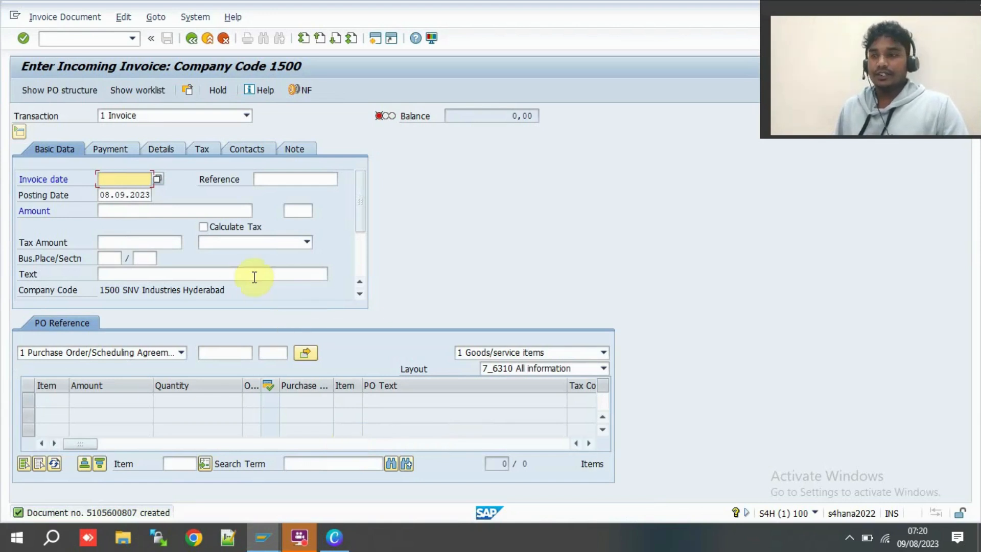
Open the billing document creation transaction VF01 and create the F2 invoice for the proposed sales order
left_click(105, 39)
type("/nmir4")
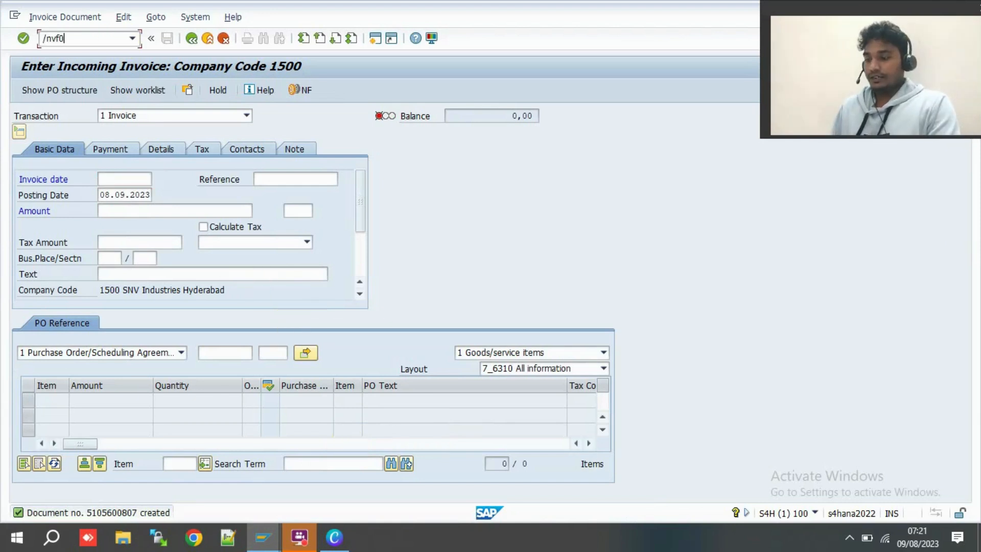
key("Return")
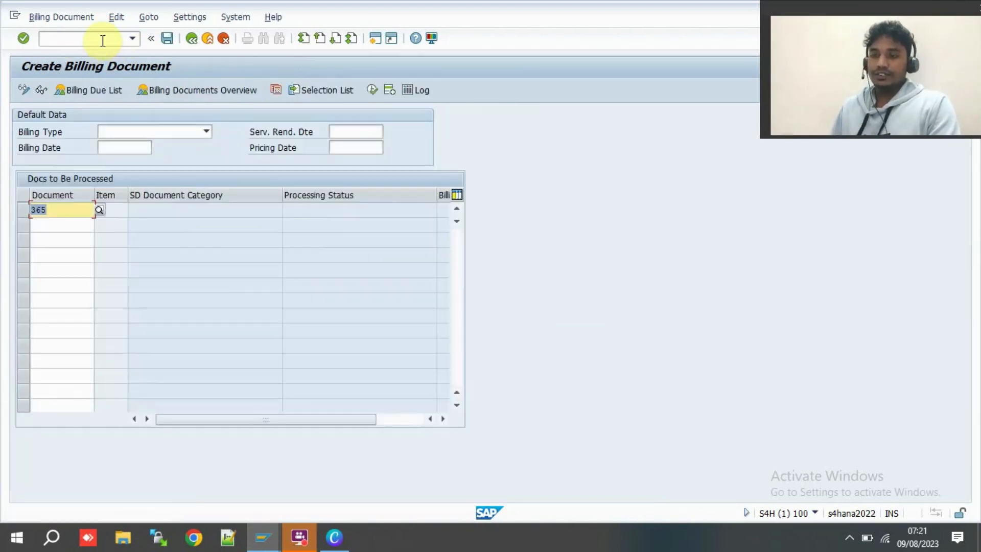
key("Return")
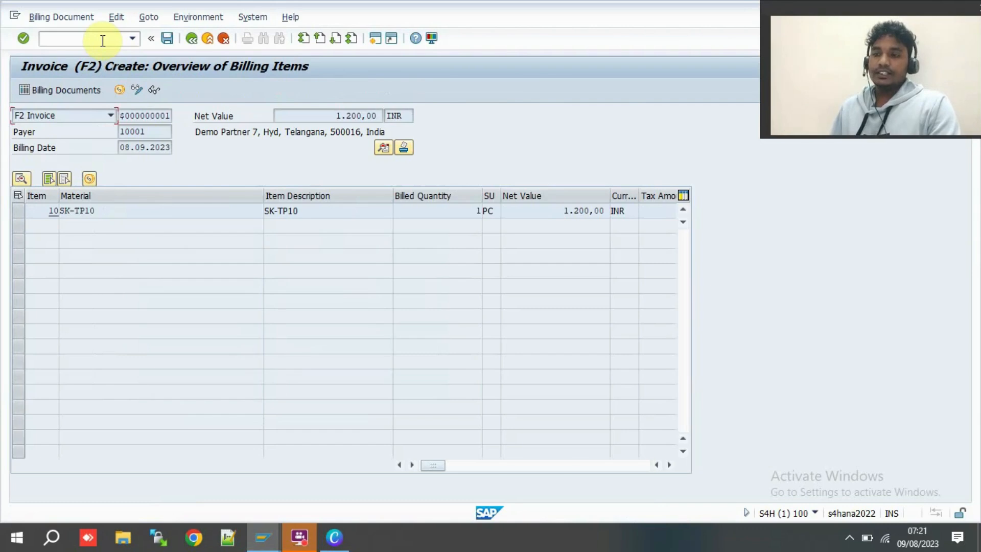
Check the SK-TP10 item, payer and billing date of the customer invoice and save it
left_click(182, 222)
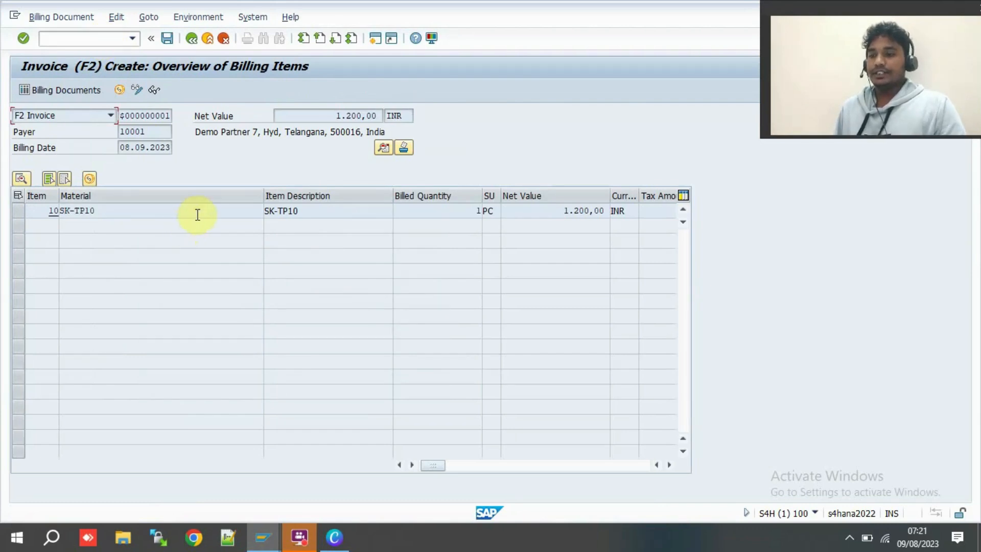
left_click(198, 214)
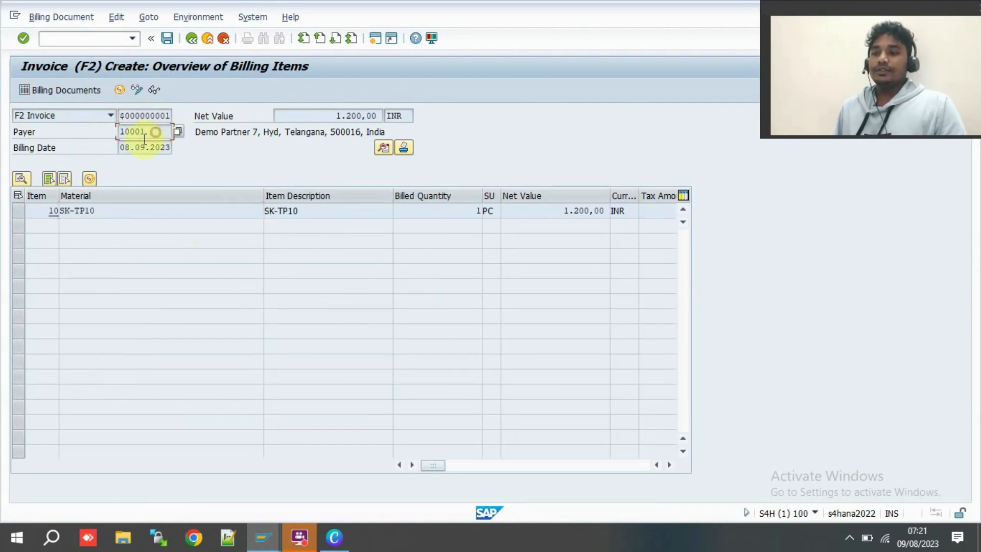
left_click(128, 146)
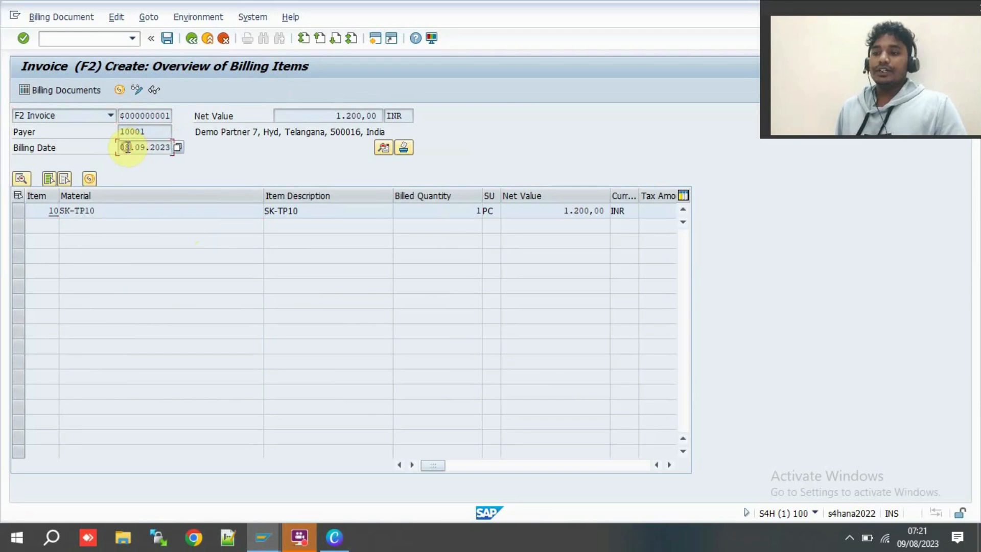
left_click(166, 40)
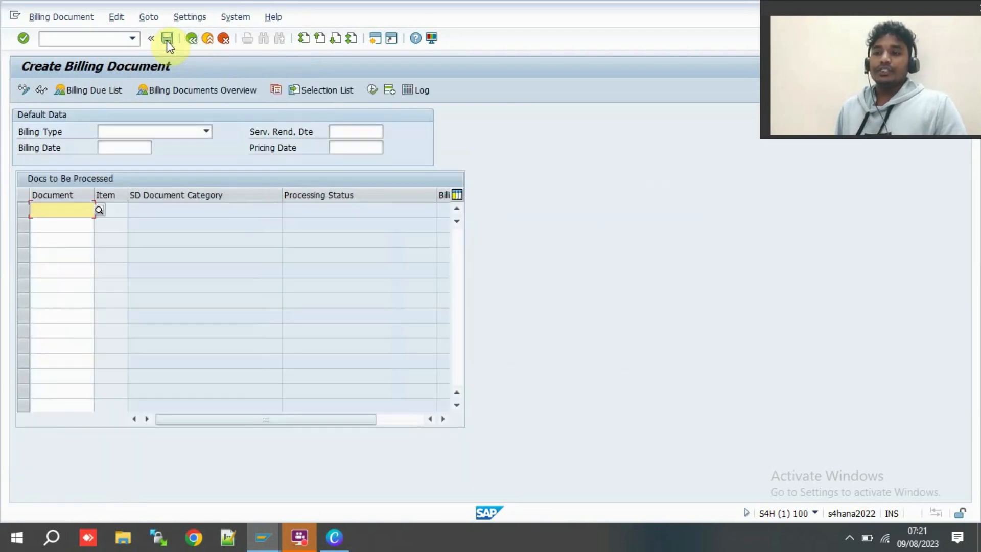
left_click(84, 41)
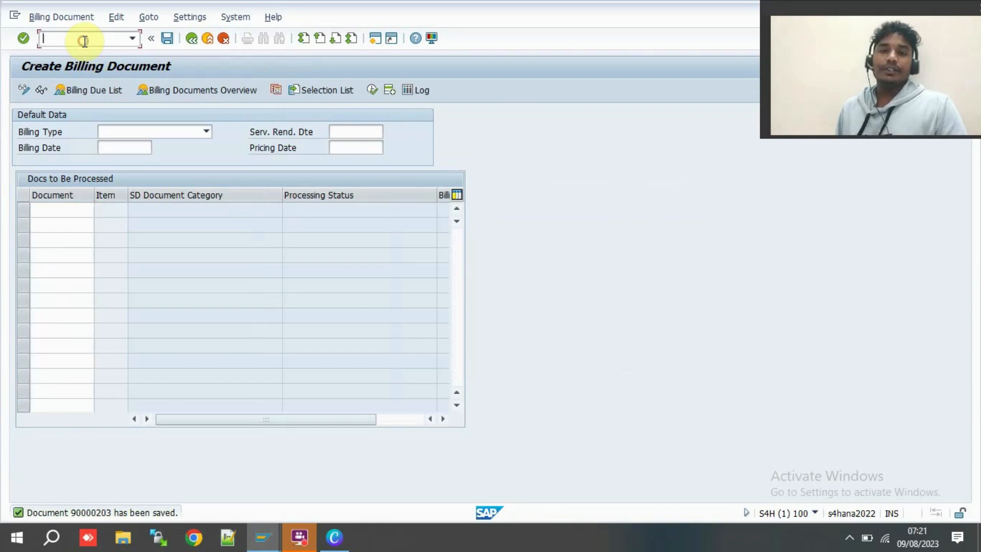